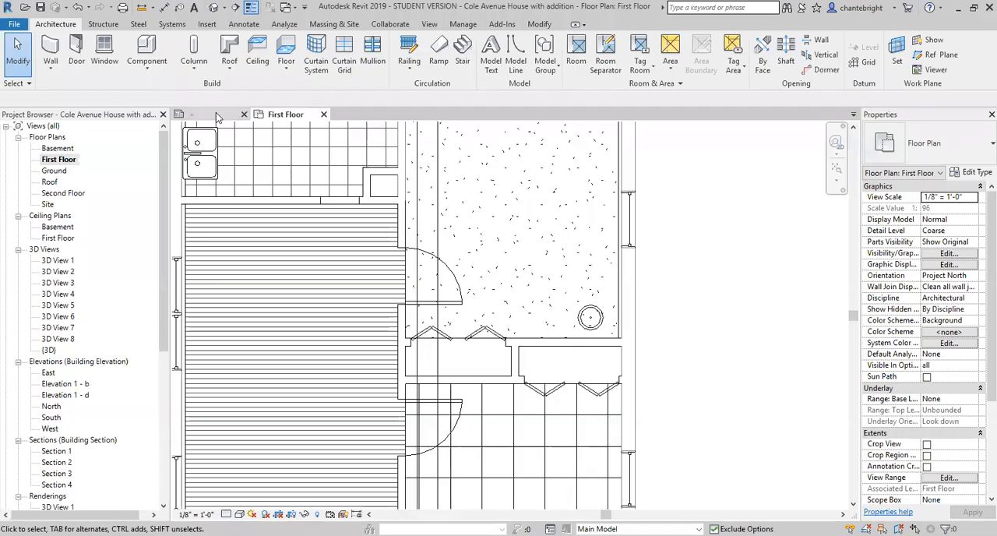
Switch to the Note Block Tag family view showing its hexagon and labels.
click(218, 117)
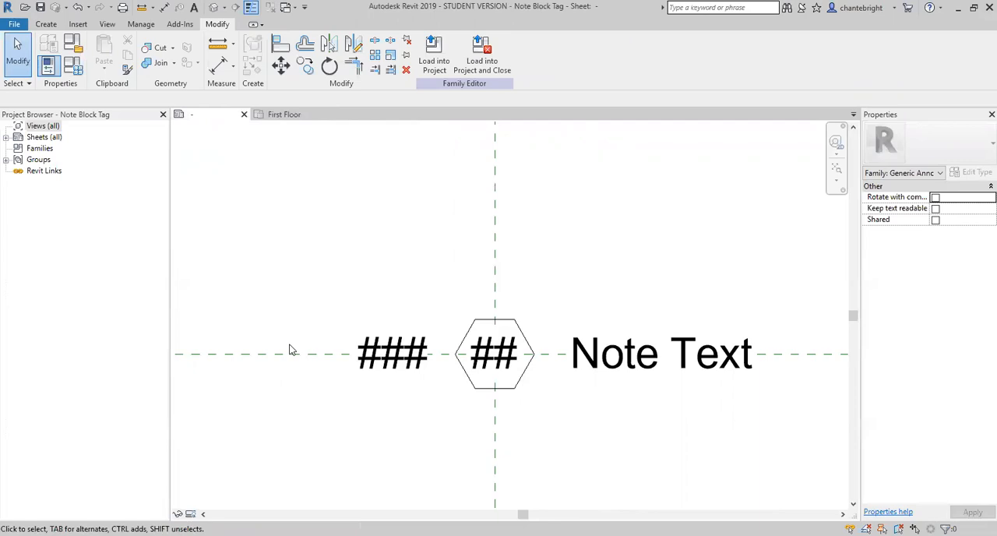
Load the tag into the project and place one hexagonal tag right of the wall, ending placement.
click(481, 62)
click(481, 62)
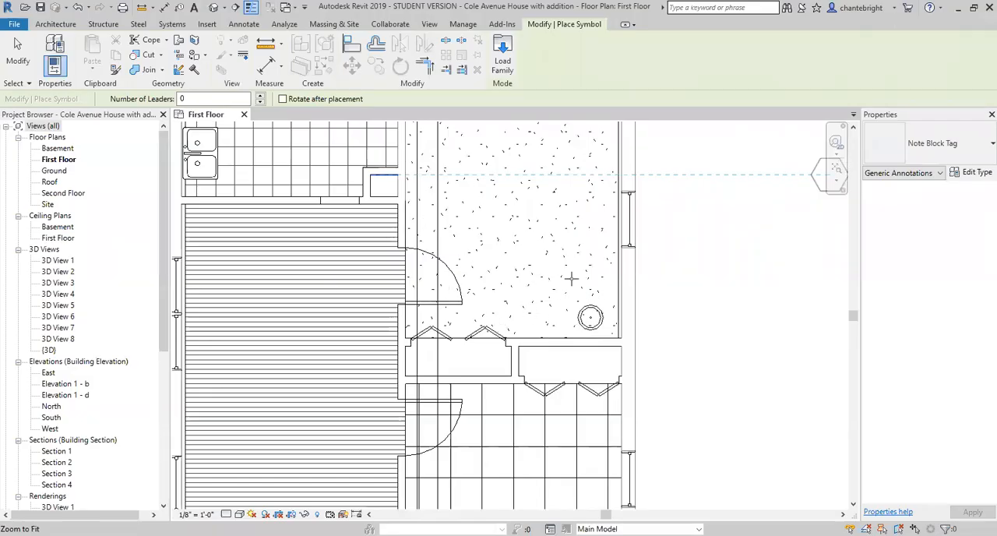
scroll(580, 312, down, 2)
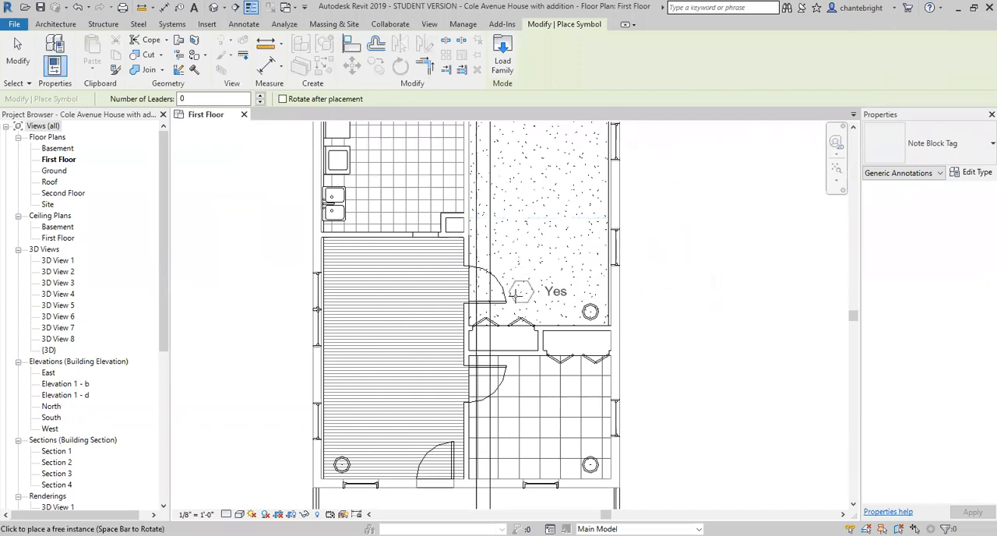
scroll(522, 279, up, 1)
scroll(525, 286, up, 1)
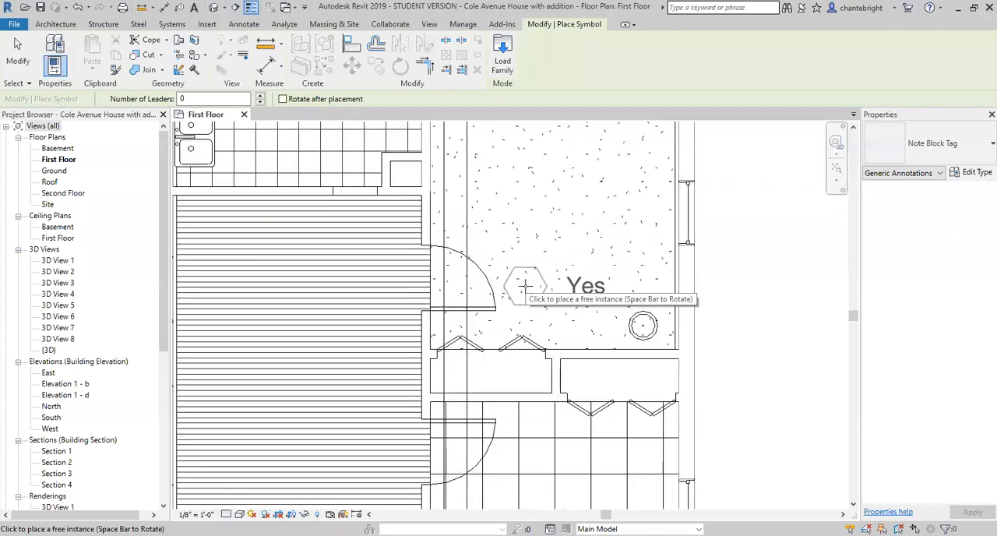
click(736, 373)
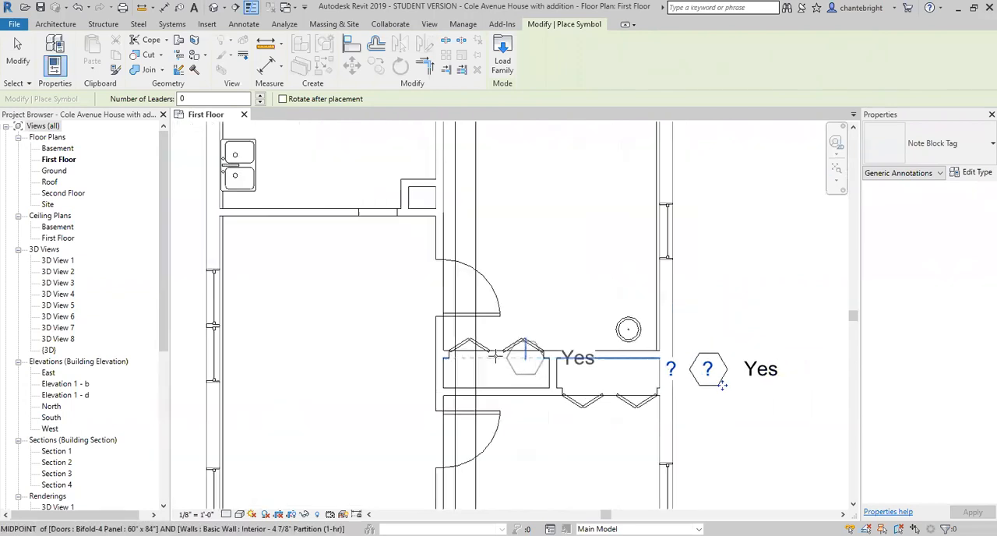
right_click(732, 301)
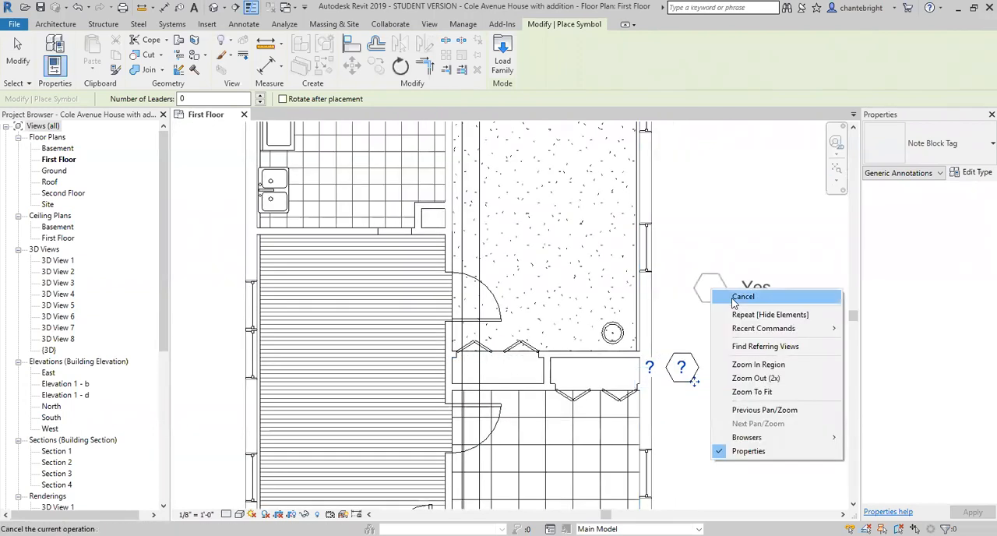
click(739, 297)
right_click(689, 312)
Set the First Floor plan scale to 1/4" = 1'-0" and select the placed tag.
click(706, 322)
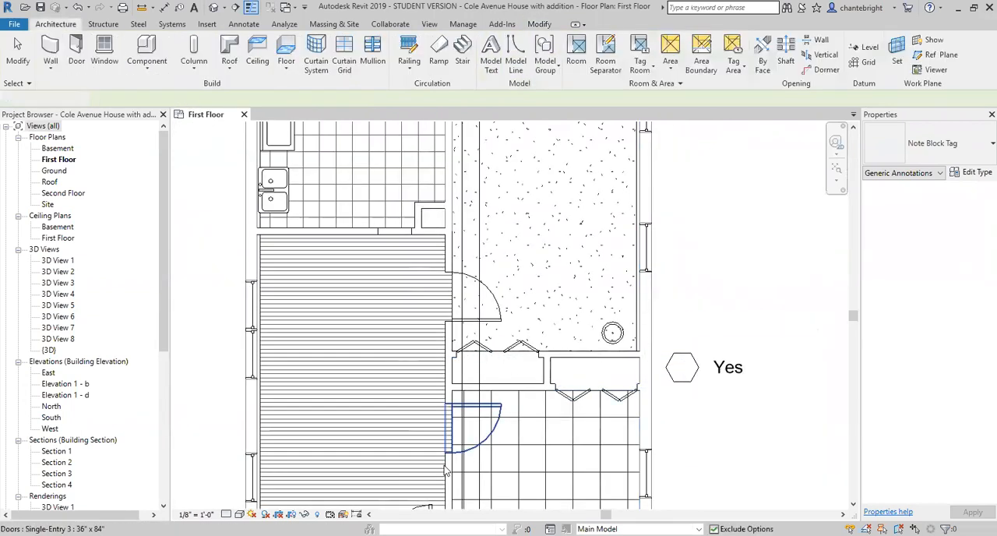
key(Escape)
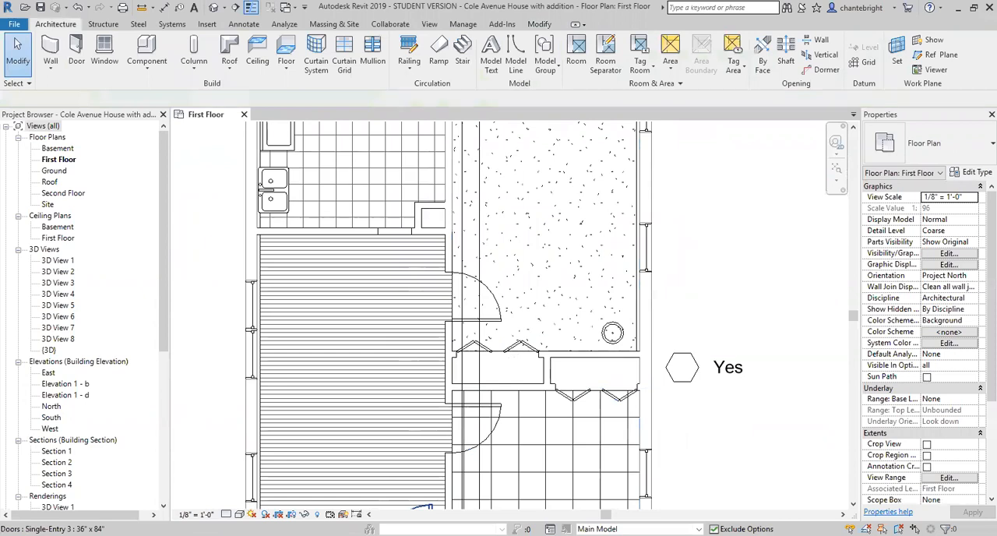
click(195, 514)
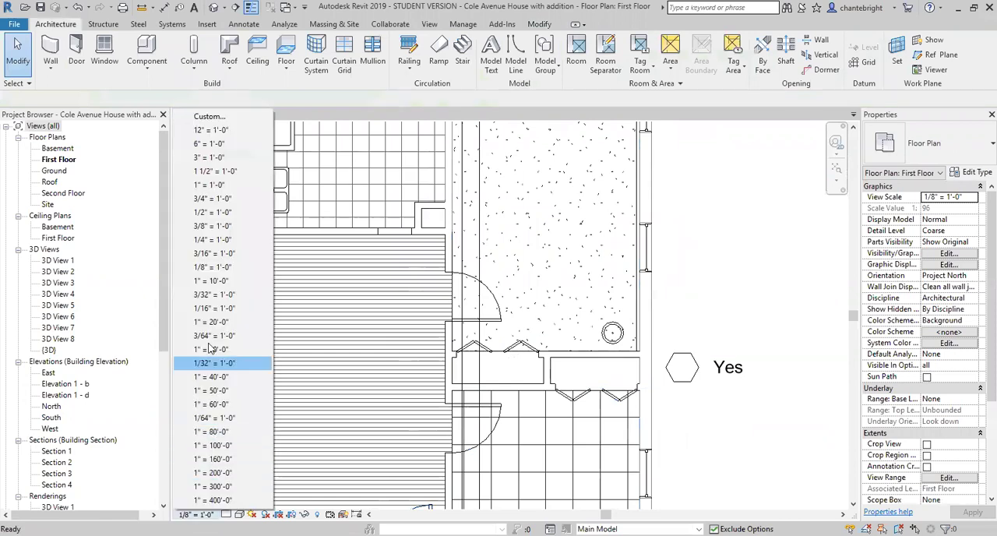
click(206, 240)
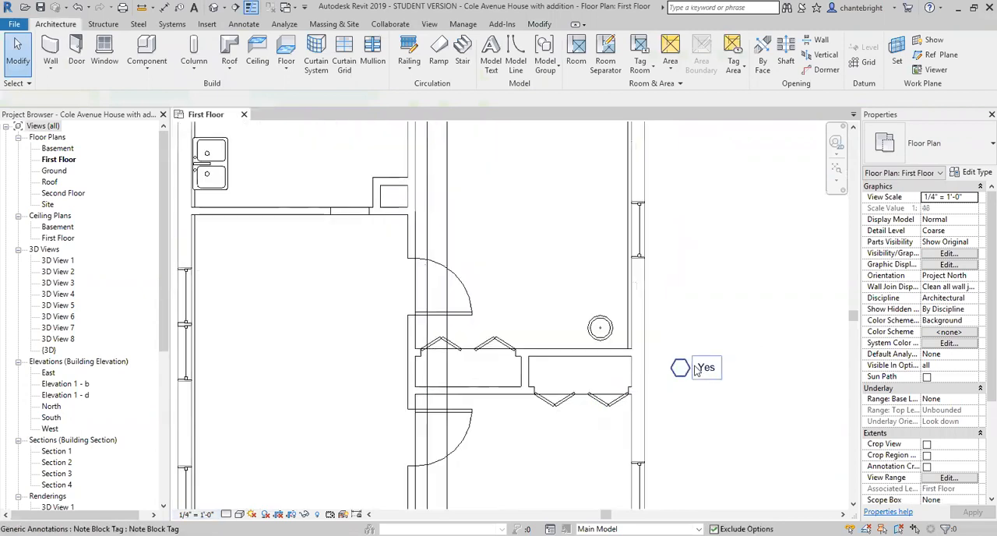
click(682, 368)
scroll(678, 372, up, 4)
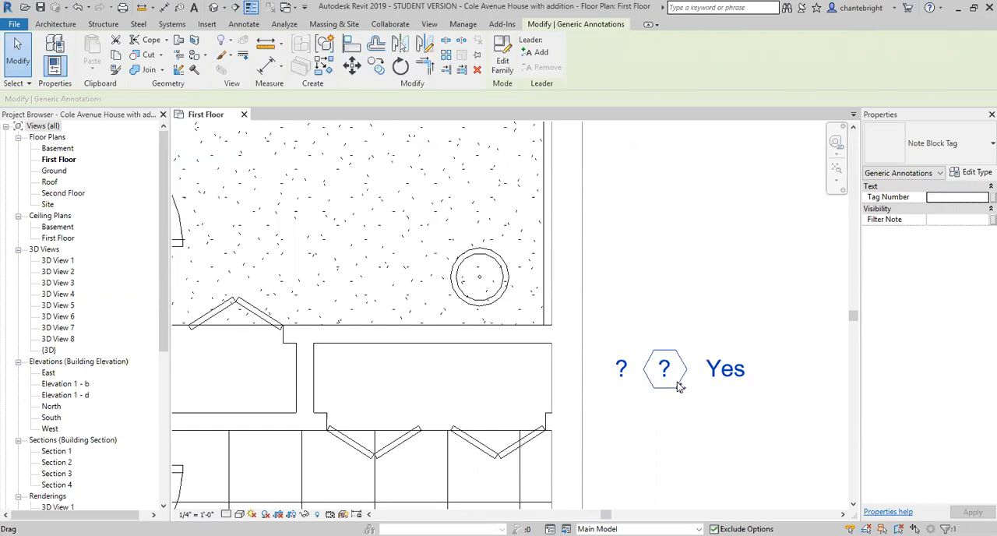
Rename the Note Block Tag type to Text Visible in its type settings.
drag(680, 388, 680, 387)
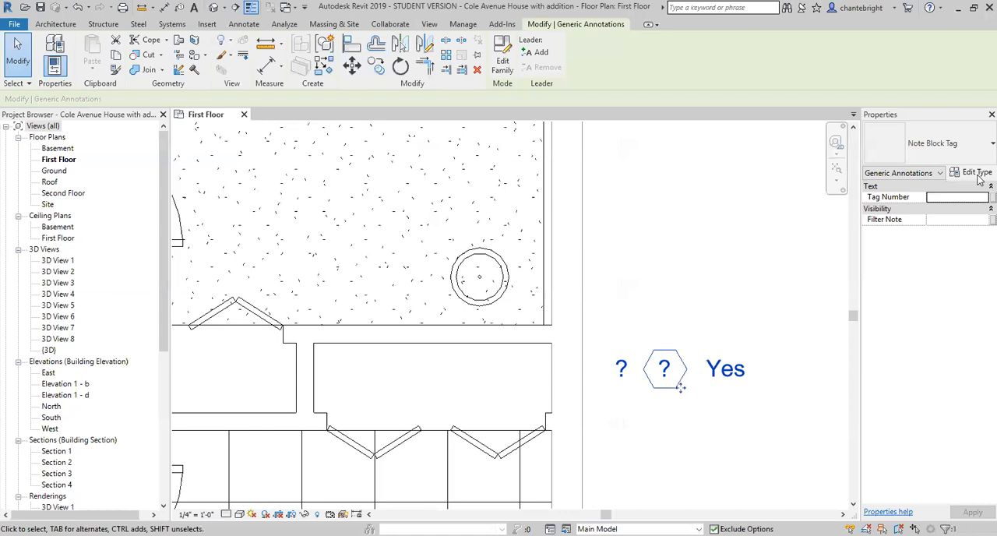
click(978, 173)
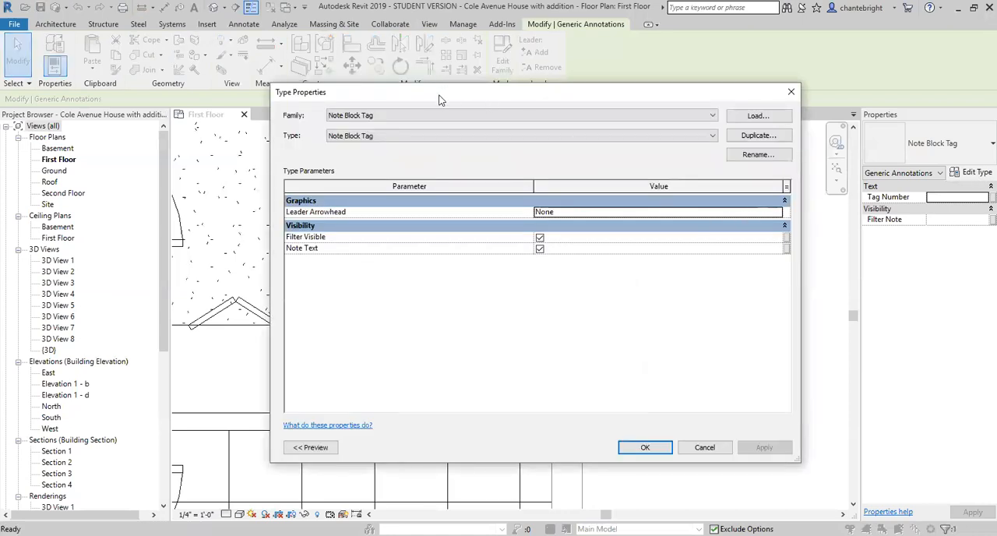
drag(421, 100, 322, 163)
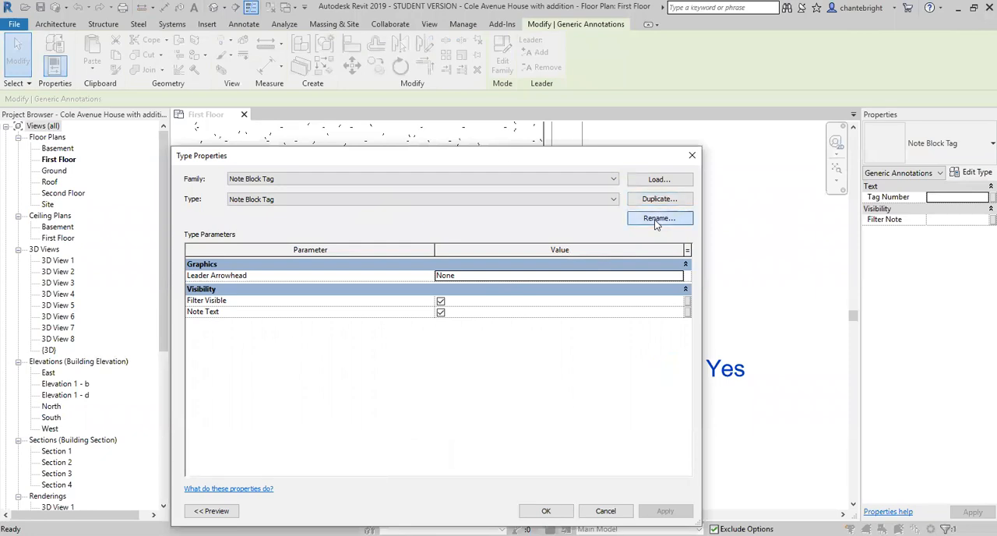
click(657, 220)
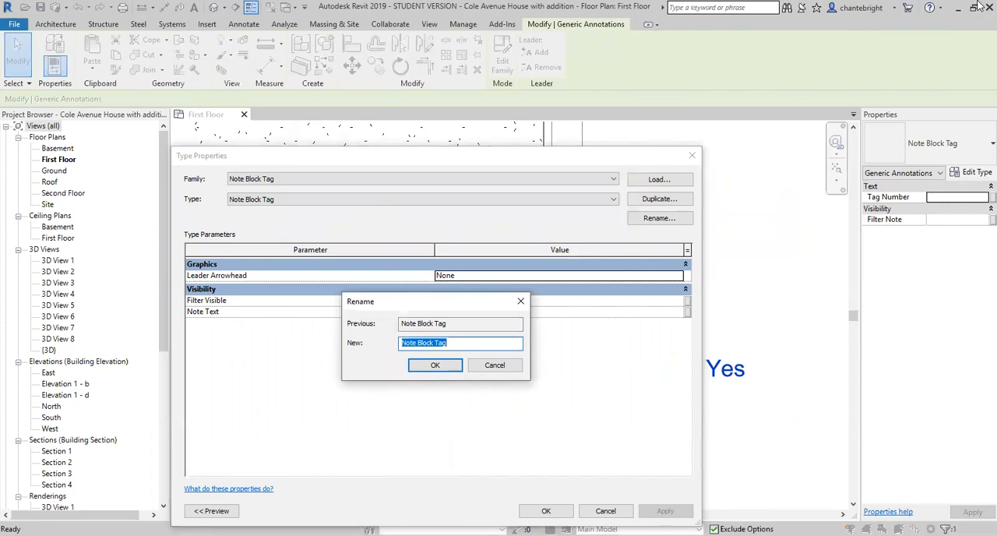
text(Text)
text( Visible)
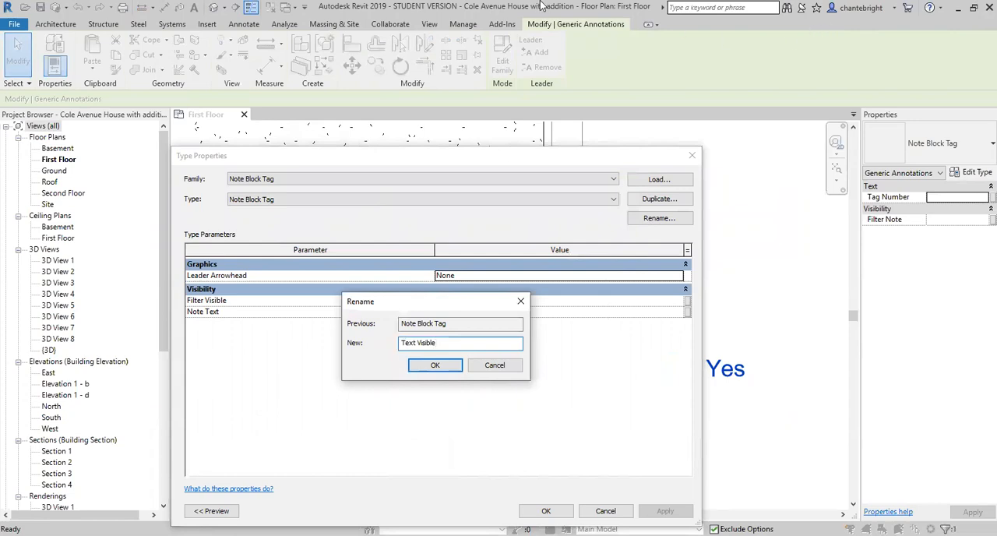
click(437, 364)
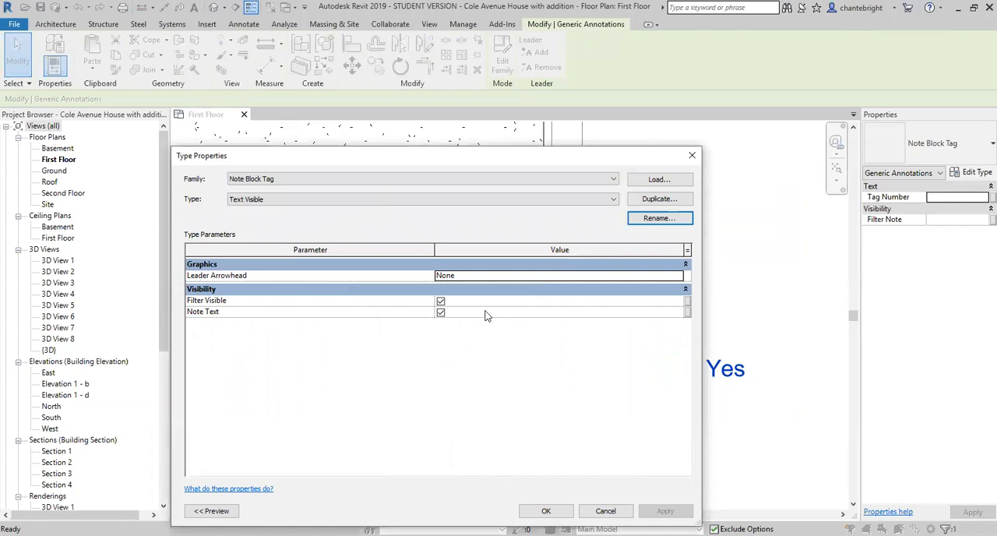
Duplicate it as a Tag Only type with Filter Visible and Note Text hidden.
click(666, 203)
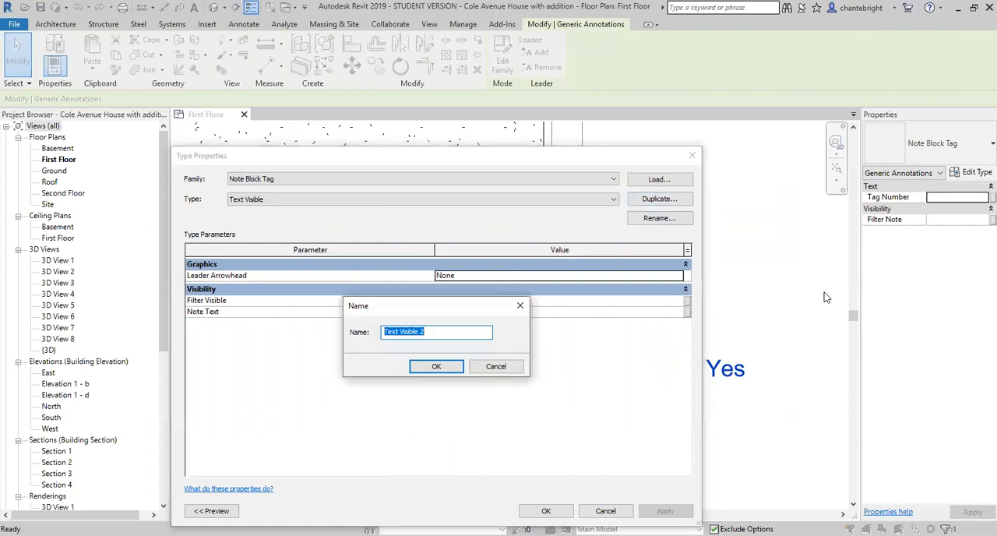
text(Not)
key(BackSpace)
key(BackSpace)
key(BackSpace)
text(Tag )
text(Only)
click(442, 370)
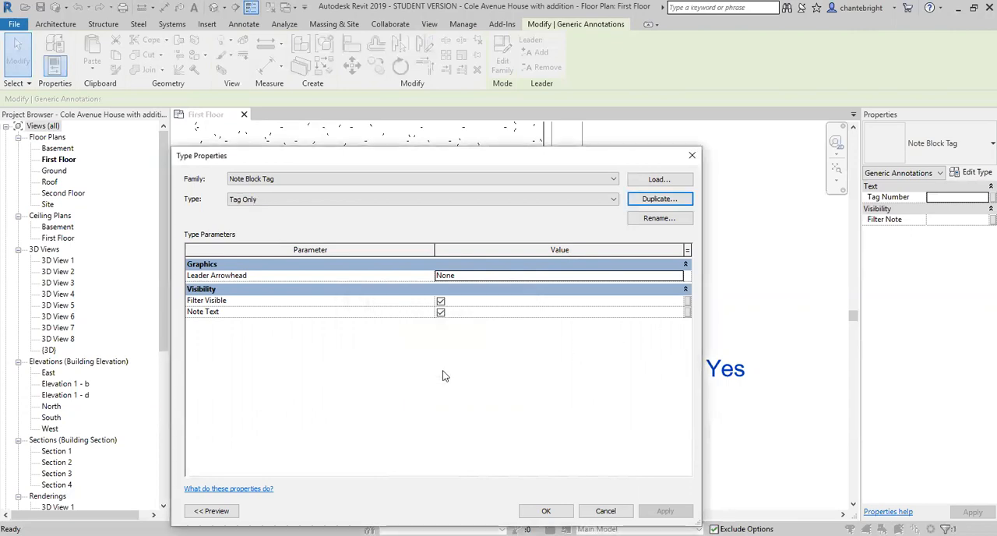
click(441, 312)
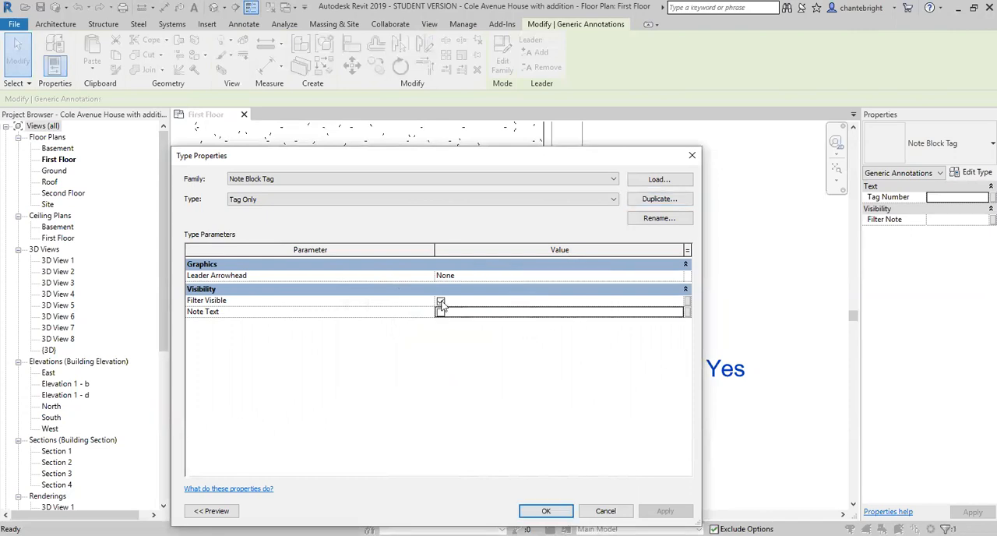
click(441, 301)
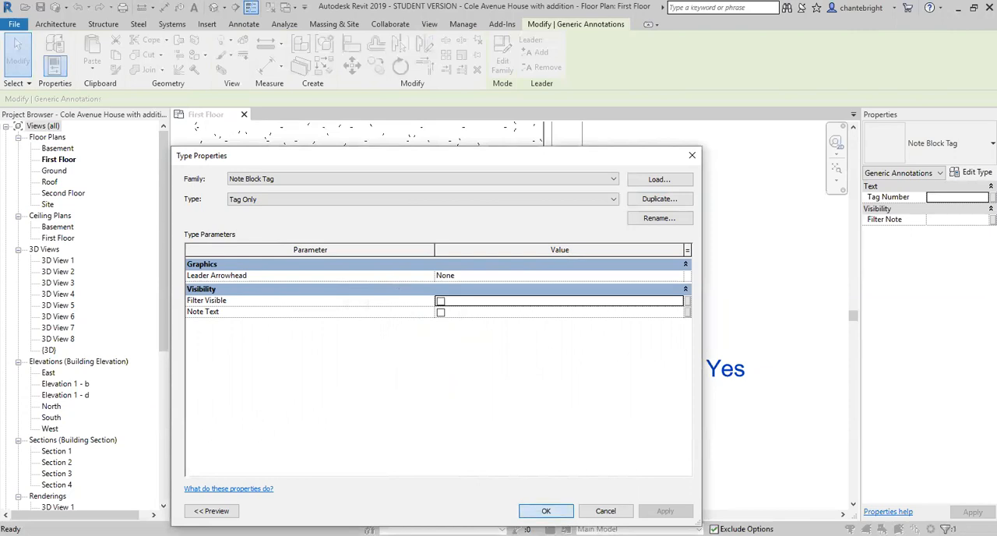
Apply the type changes and number the hexagonal tag 1.
click(547, 510)
ctrl+drag(663, 387, 633, 393)
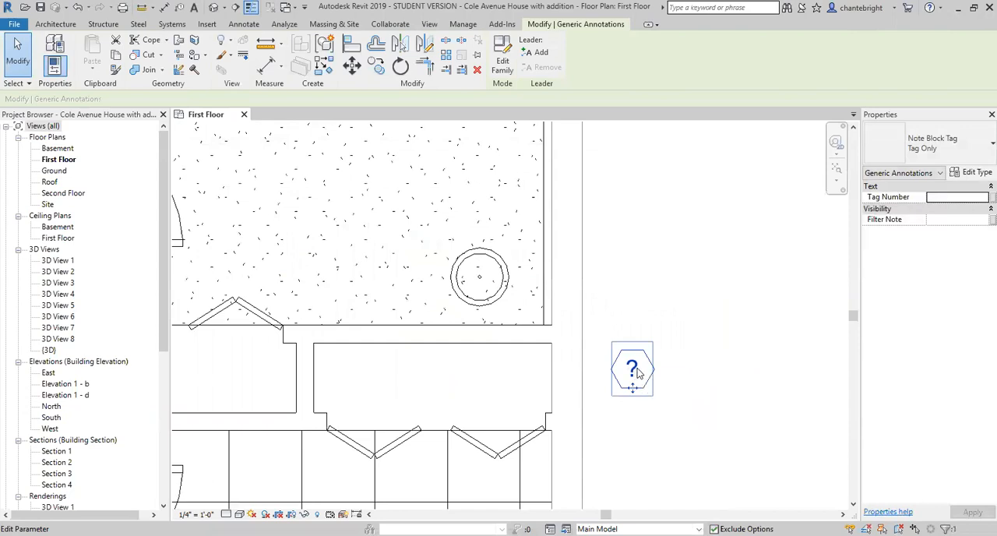
click(638, 372)
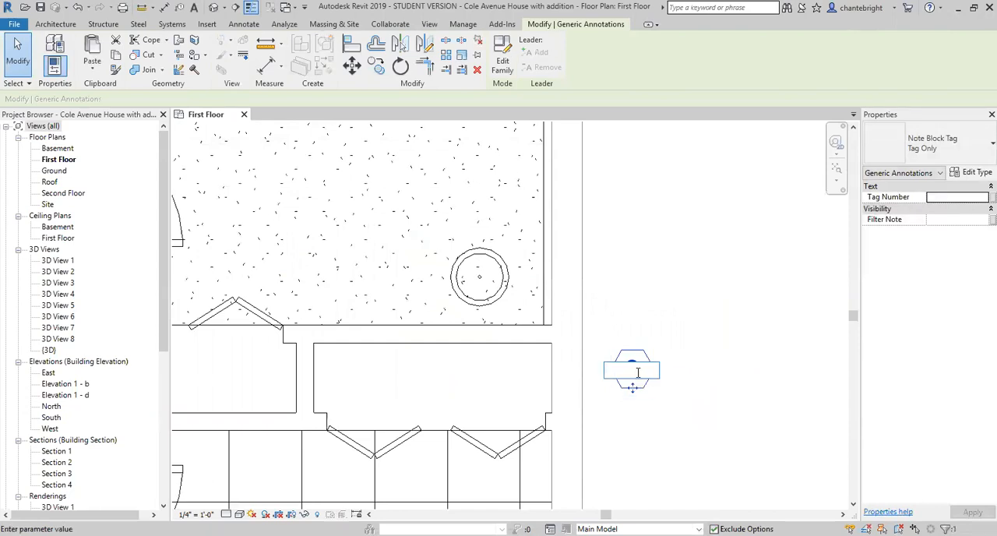
text(1)
key(Return)
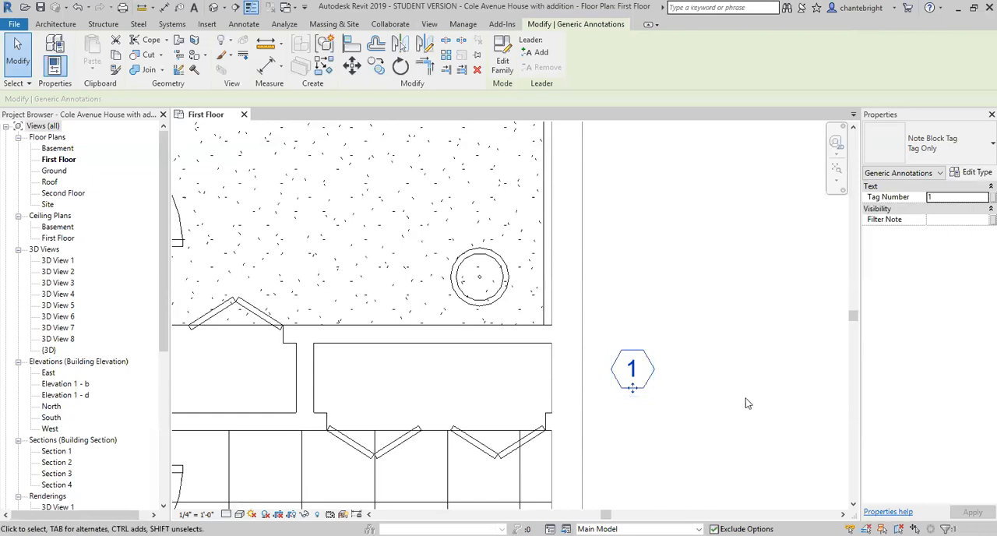
Set the tag's Filter Note to FFPP and deselect it.
click(944, 222)
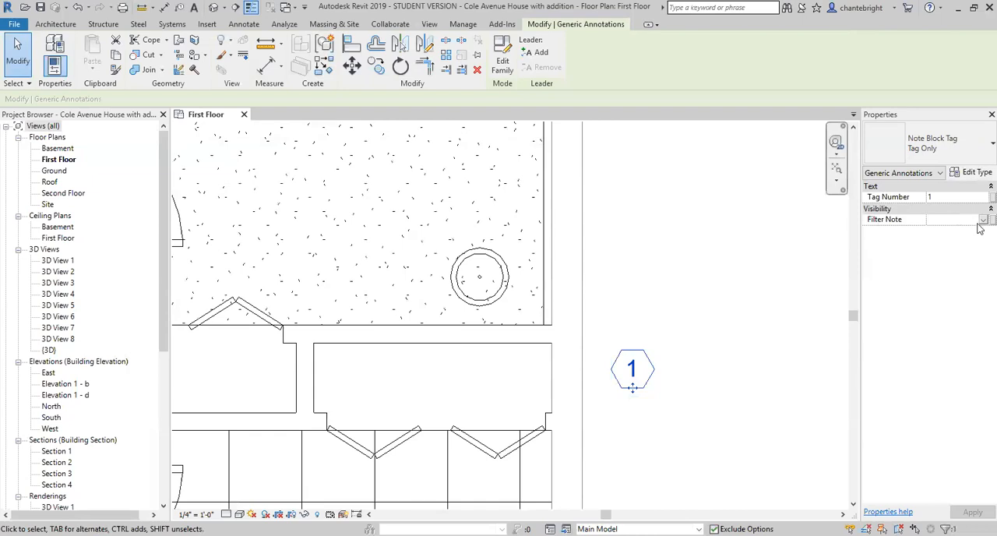
click(982, 220)
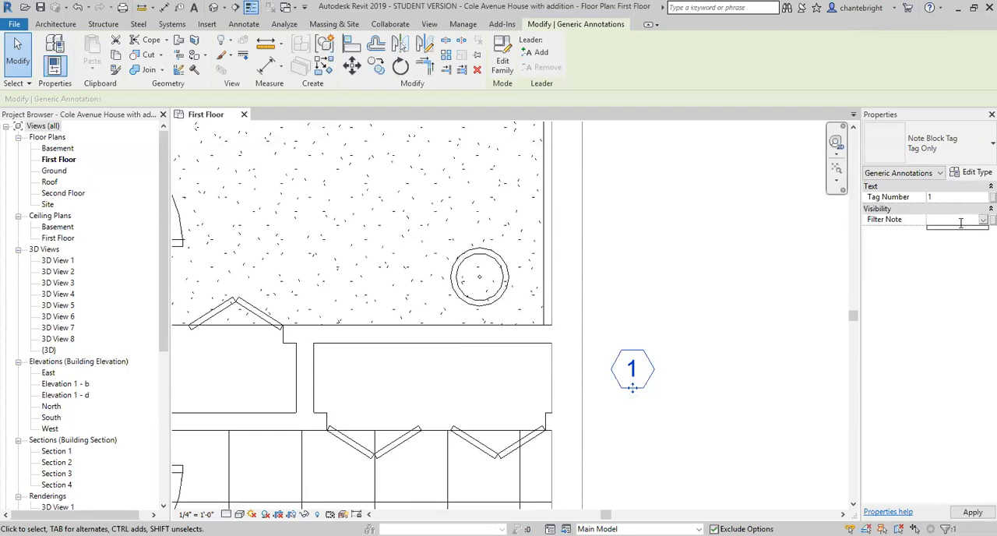
click(961, 223)
text(FFPP)
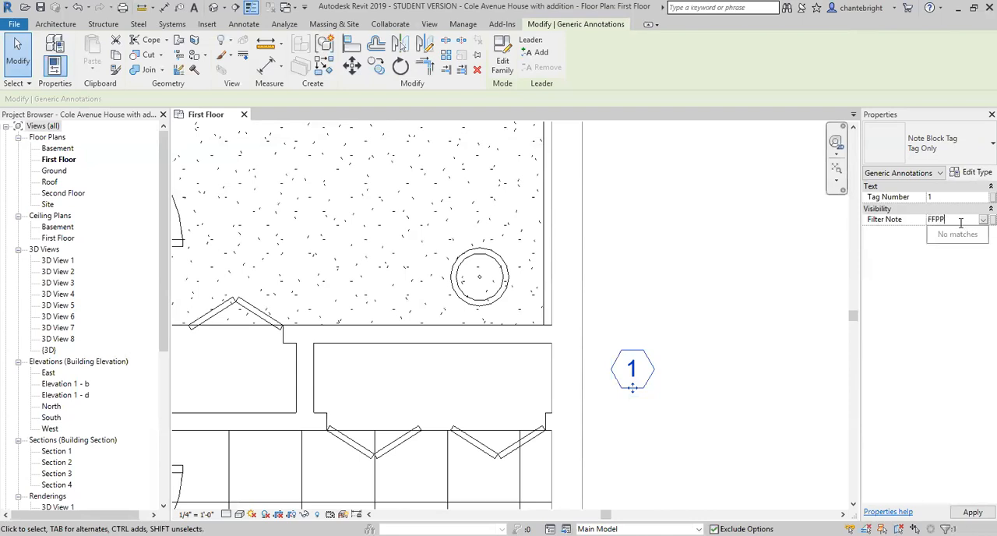
key(Return)
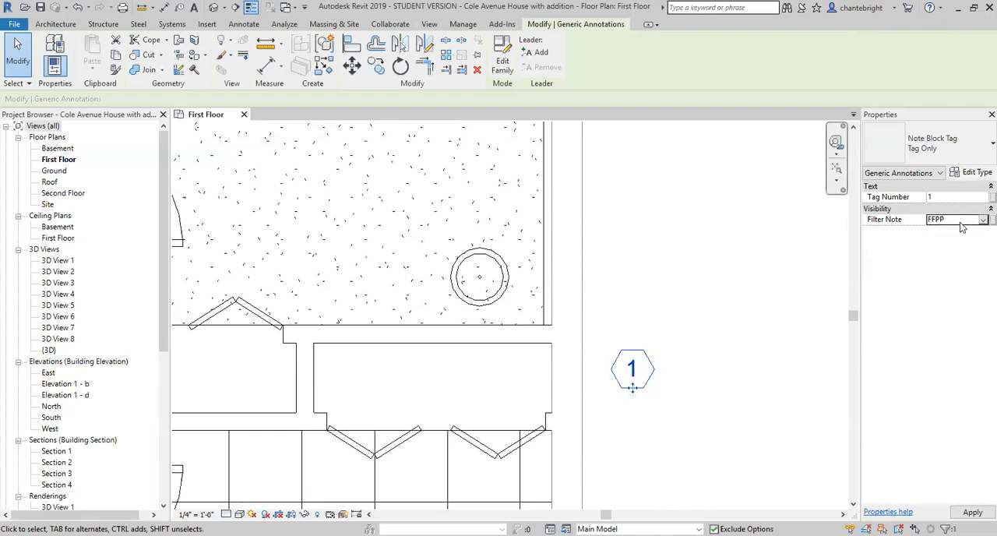
click(977, 173)
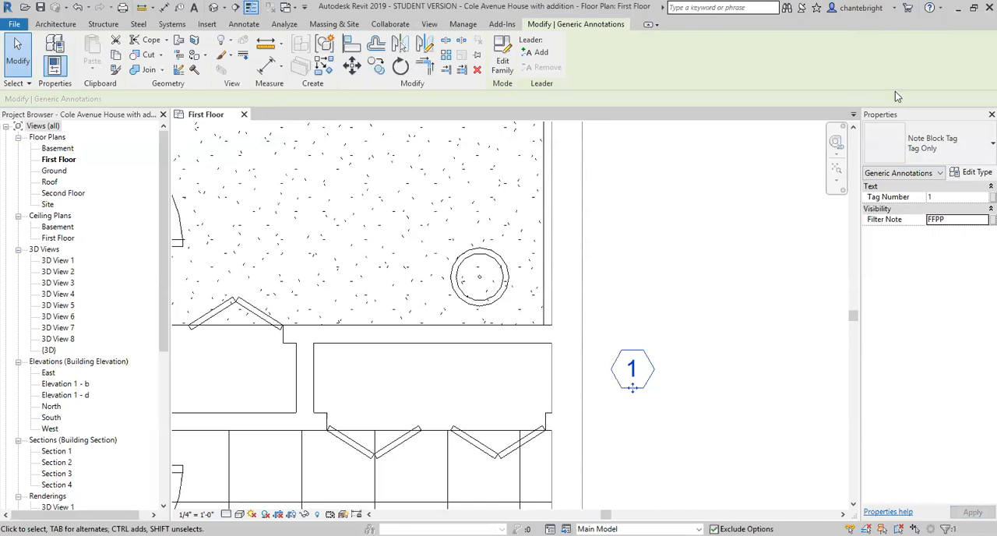
key(Escape)
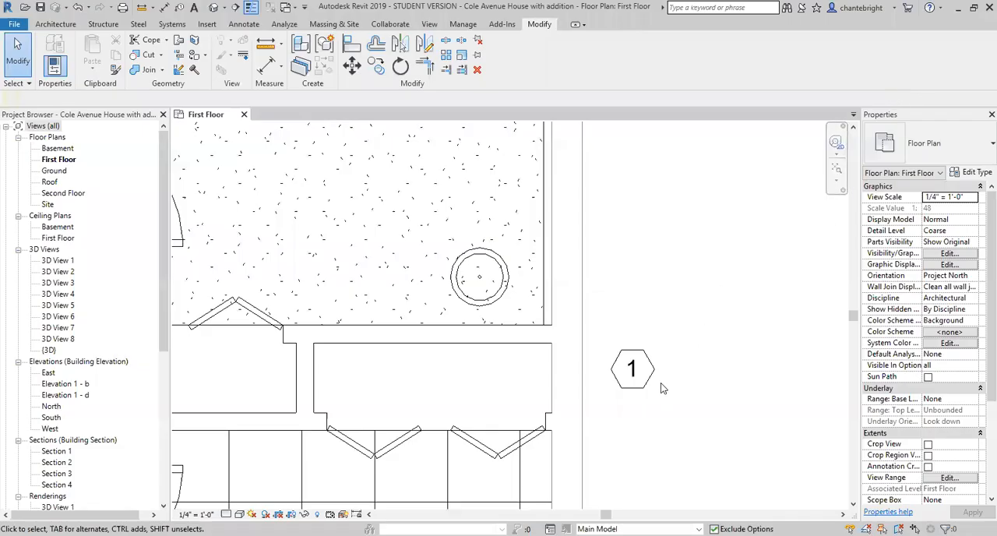
Enter the tag's Text note beginning "NEW CLOSET T…", discarding a misspelled re-edit.
click(638, 382)
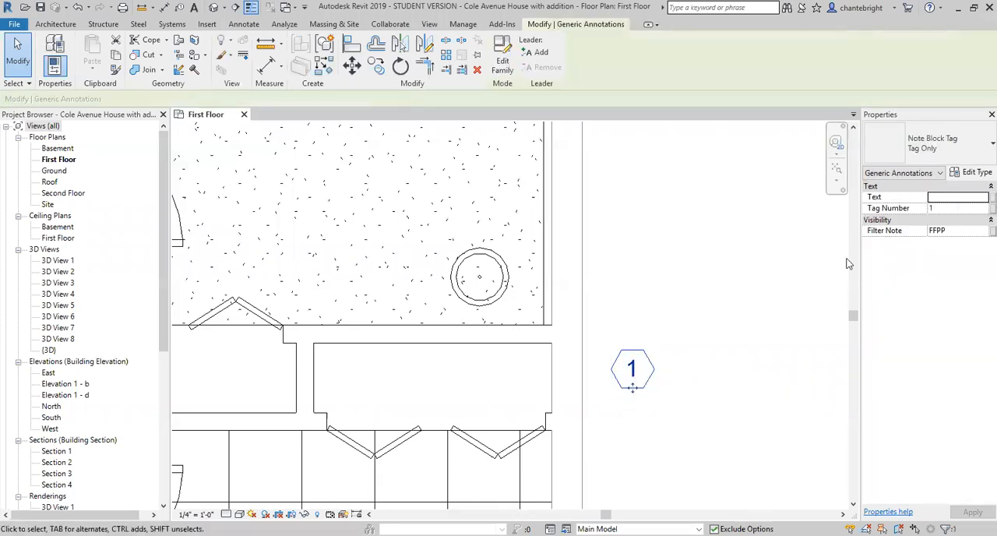
click(959, 197)
text(N)
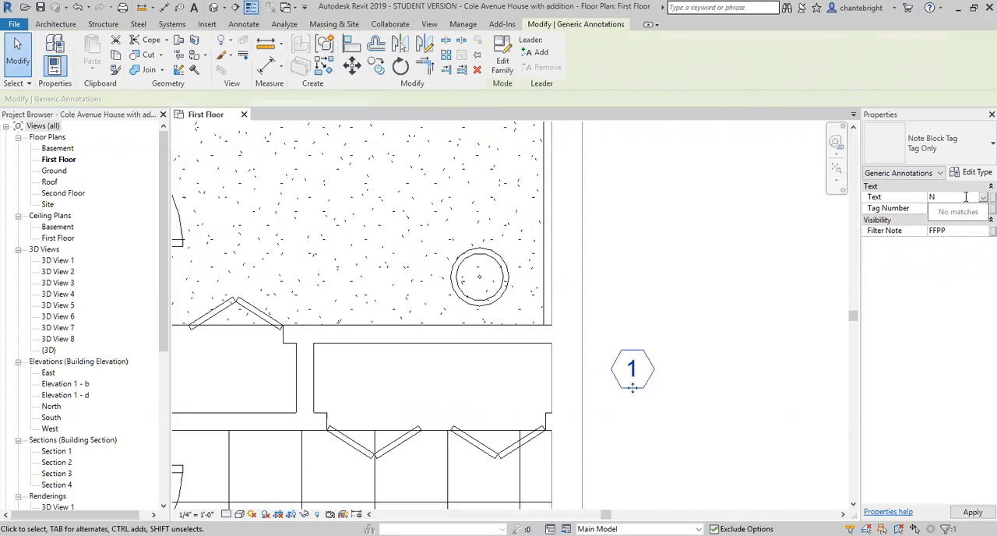
text(E)
text(W CLOSET TO )
text(BE REFIN)
text(ISHED WITH)
text( MATCHING)
text( MATEROA F)
text(OR)
text( BE)
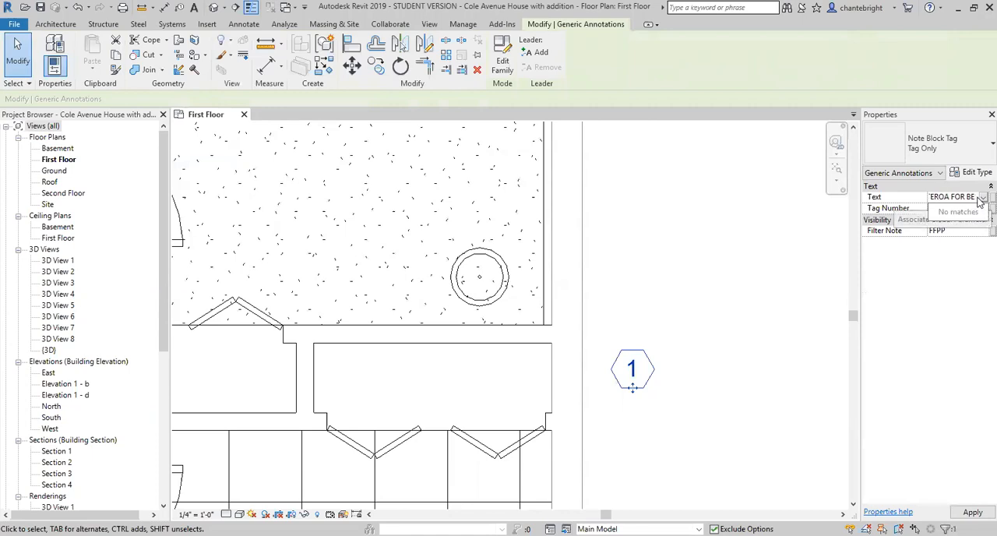
text(FDROOM)
text( WITH MA)
text(TCHING)
key(Home)
click(967, 198)
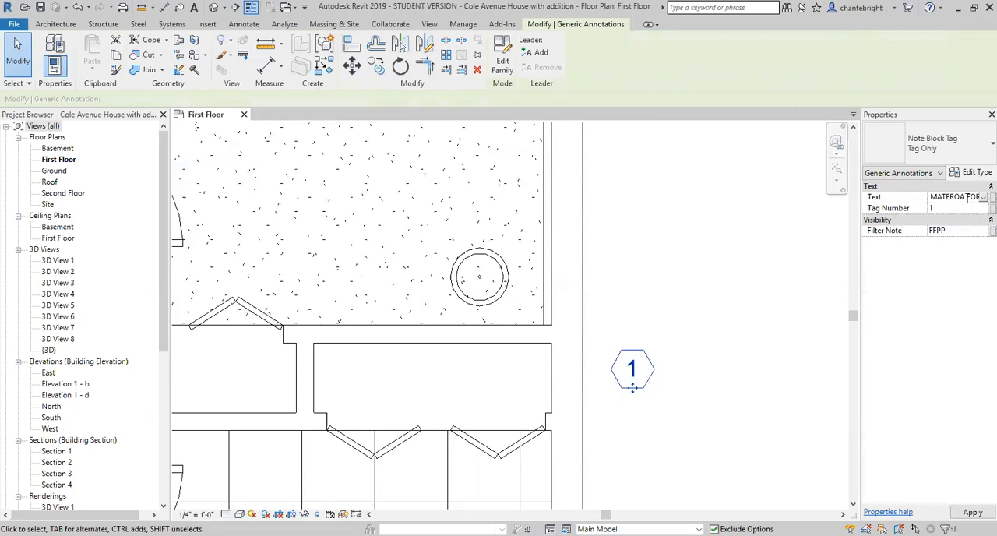
key(BackSpace)
key(BackSpace)
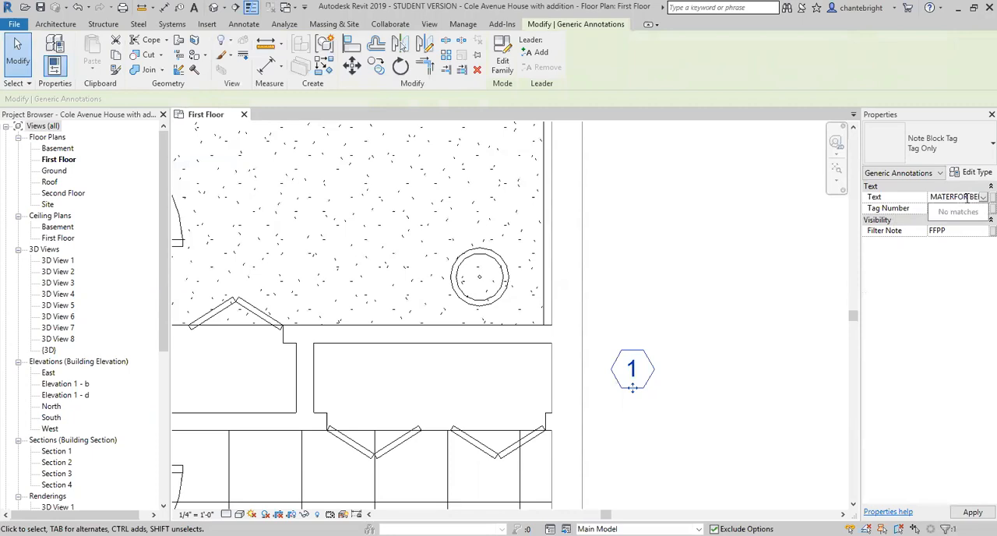
text(IAL)
key(Escape)
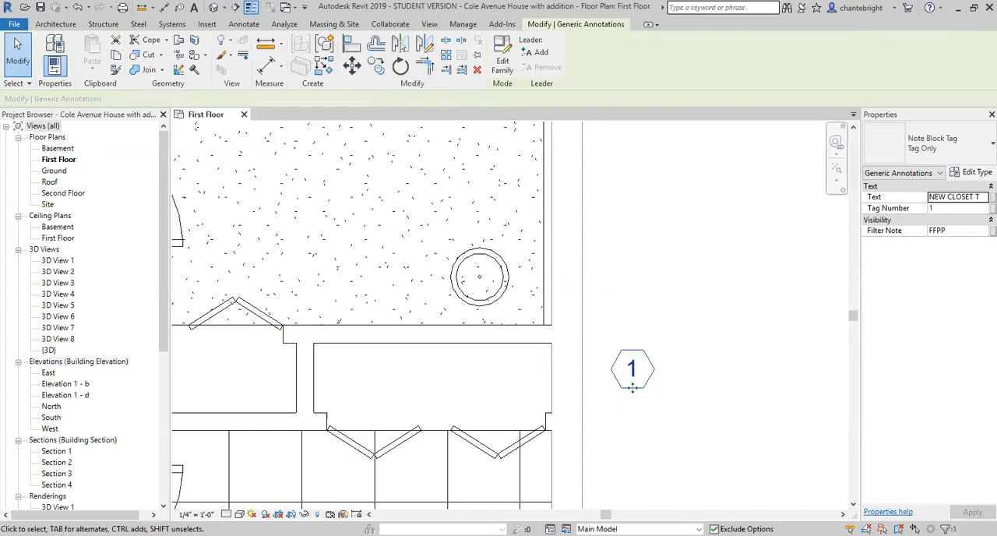
scroll(730, 394, down, 5)
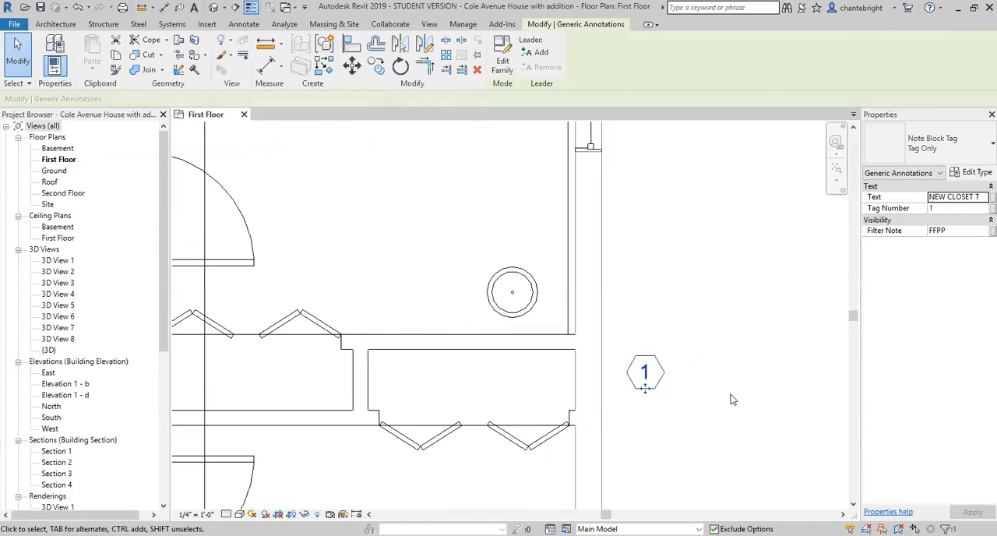
Copy tag 1 from its base point onto the bifold closet doors.
click(731, 395)
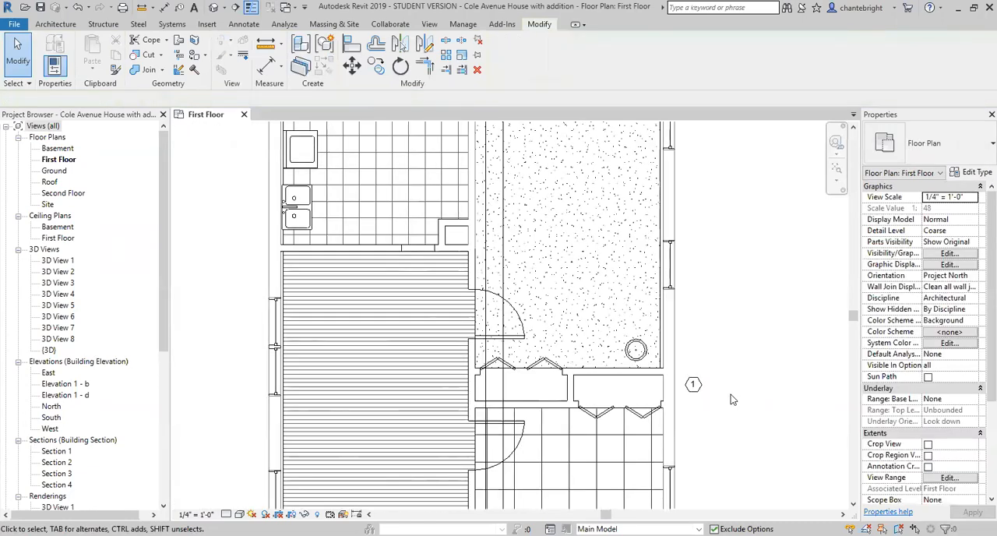
click(693, 385)
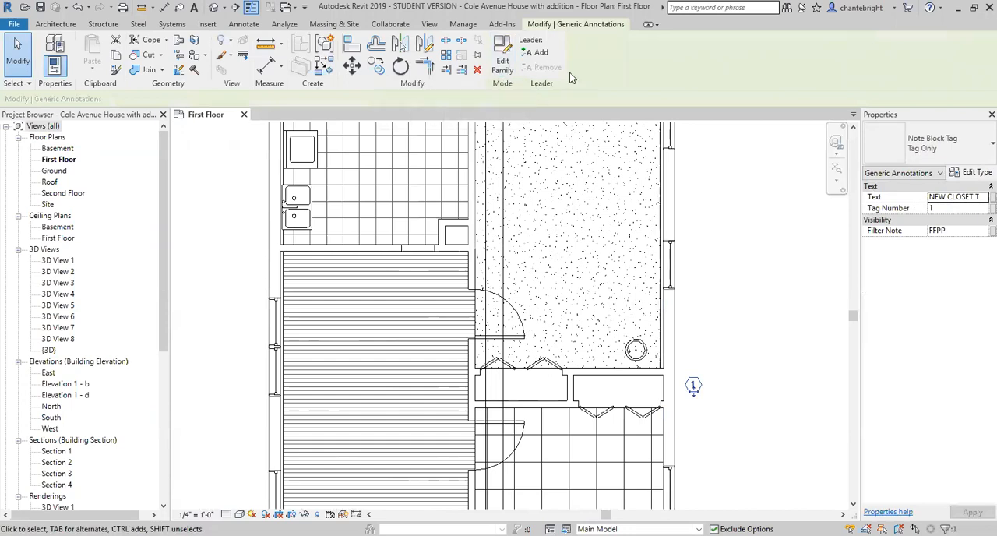
key(m)
key(v)
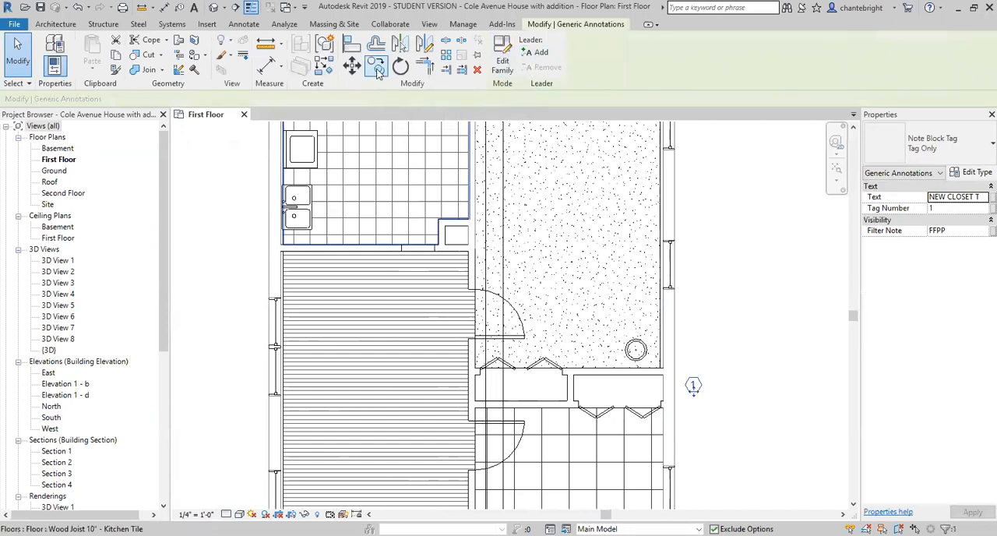
key(m)
key(v)
click(698, 389)
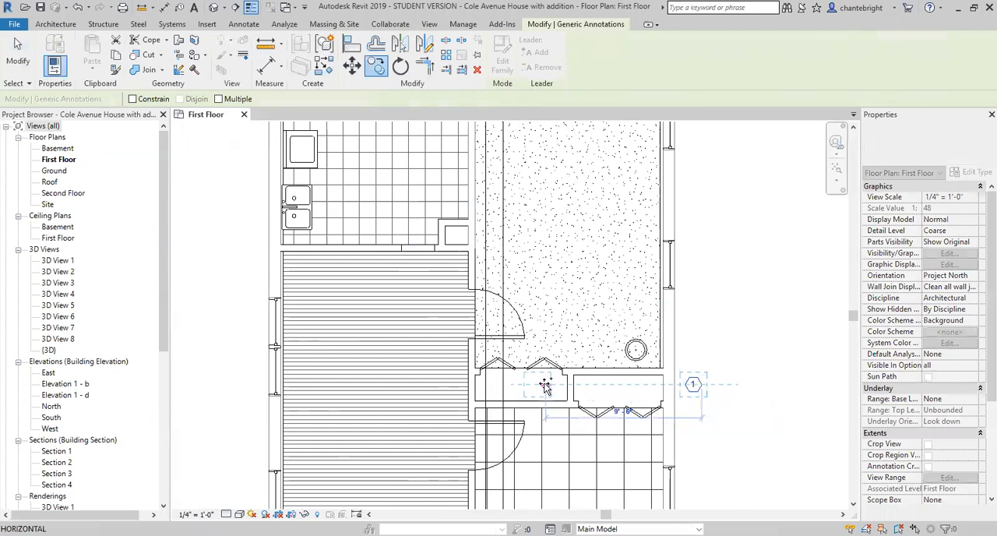
click(530, 390)
scroll(541, 226, down, 2)
scroll(545, 194, down, 2)
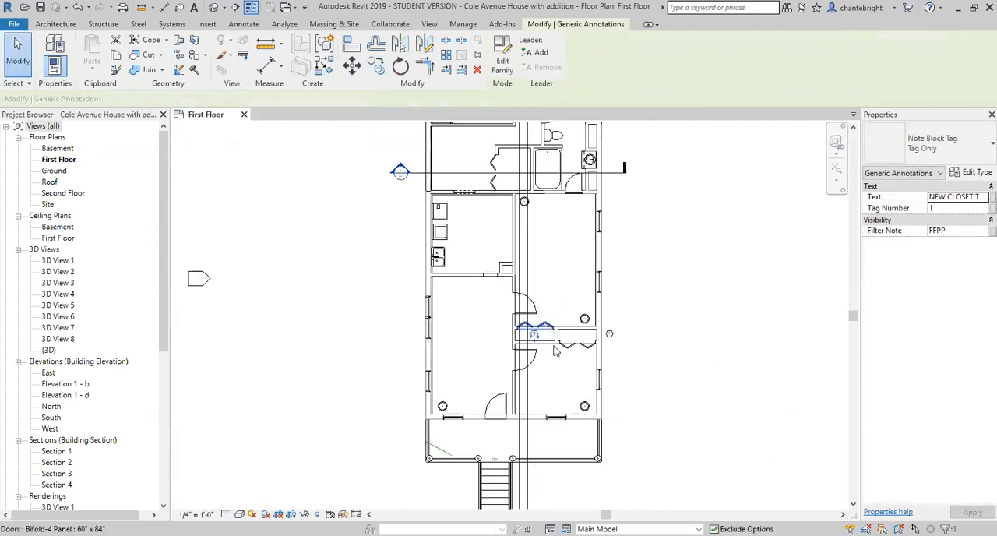
scroll(566, 141, up, 2)
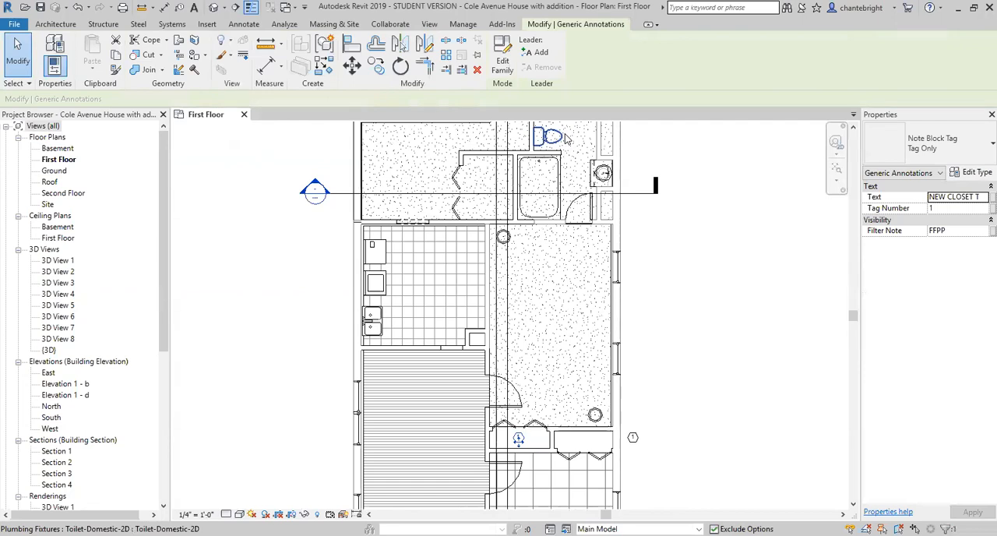
Add a leader from the copied tag down to the closet door and move the tag above the doors.
click(543, 56)
scroll(424, 448, up, 2)
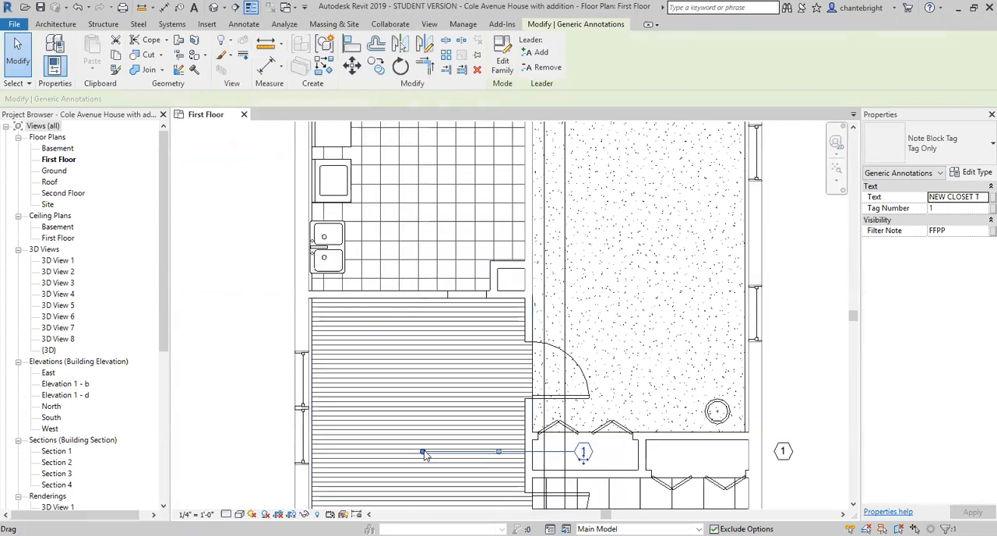
scroll(424, 448, up, 2)
mouse_move(567, 456)
mouse_down()
mouse_move(628, 340)
mouse_move(632, 358)
mouse_up()
scroll(624, 467, up, 2)
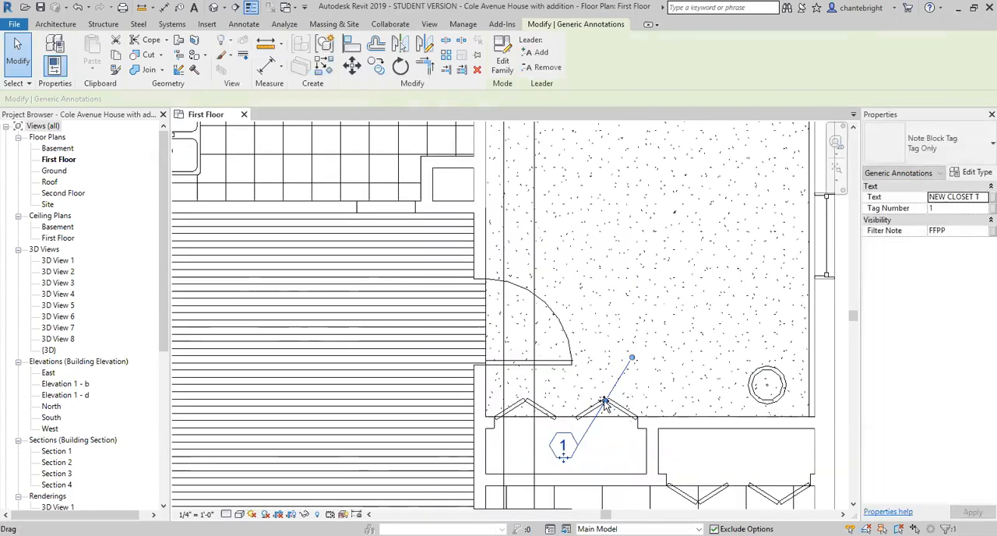
mouse_move(606, 402)
mouse_down()
mouse_move(612, 453)
mouse_move(618, 445)
mouse_up()
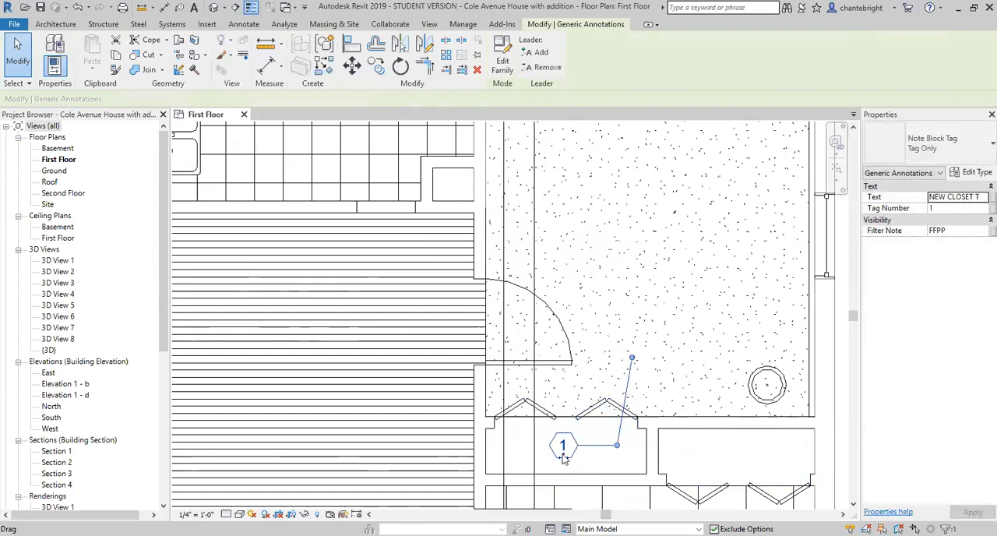
mouse_move(562, 448)
mouse_down()
mouse_move(600, 363)
mouse_move(590, 448)
mouse_up()
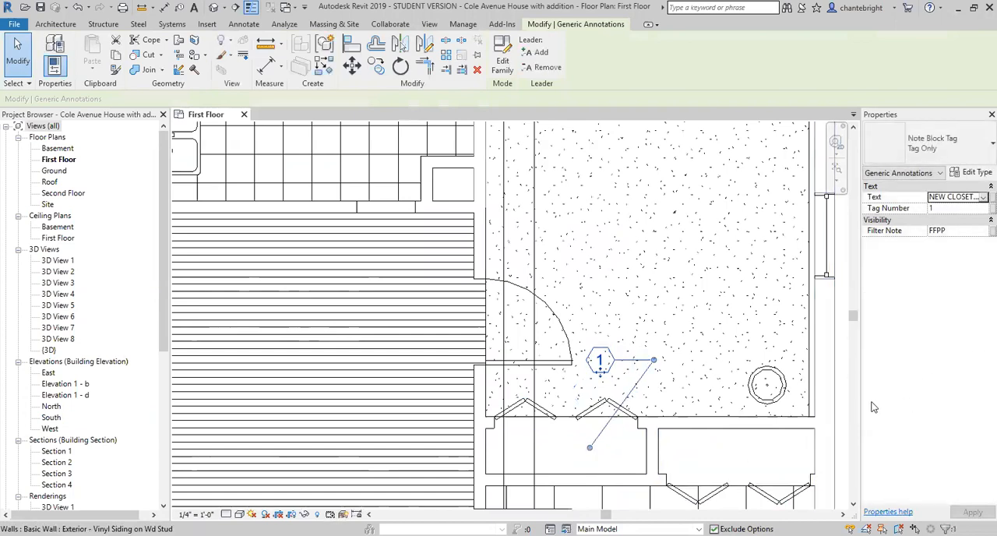
mouse_move(957, 197)
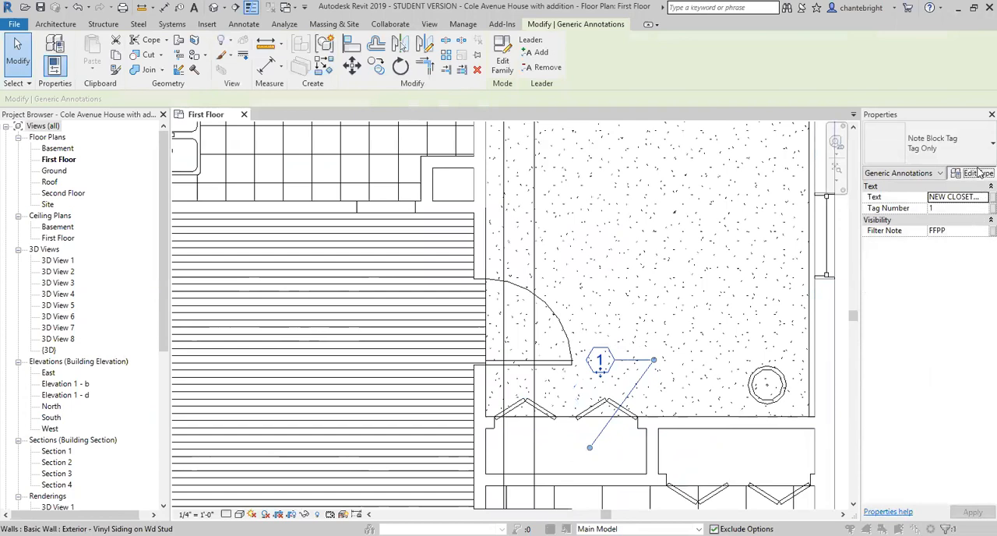
Set the tag type's Leader Arrowhead to Arrow Filled 15 Degree.
click(980, 173)
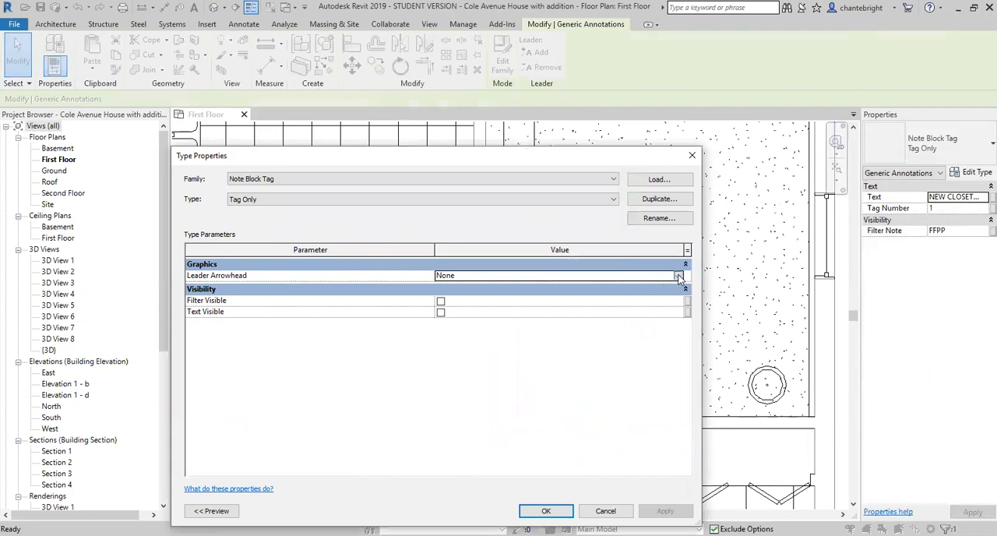
click(679, 276)
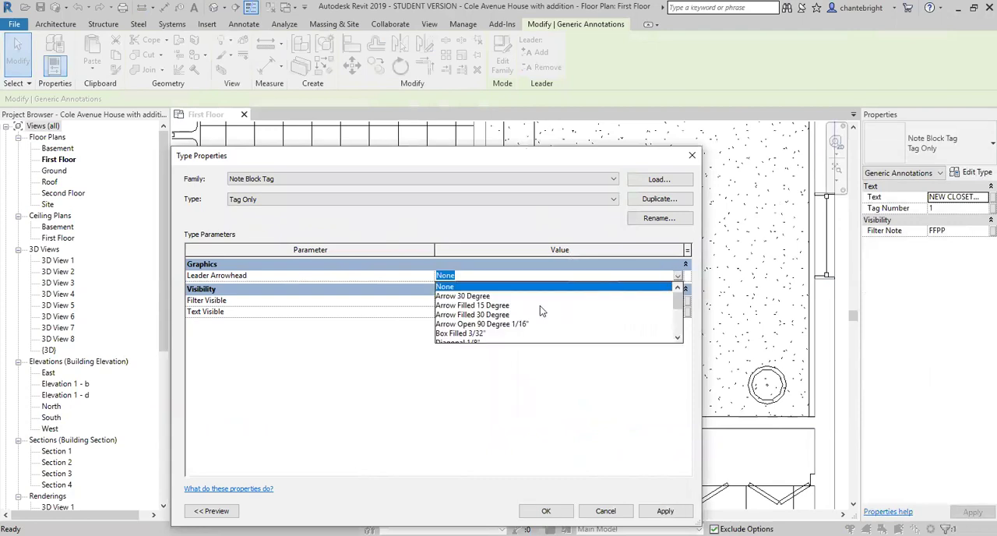
click(494, 309)
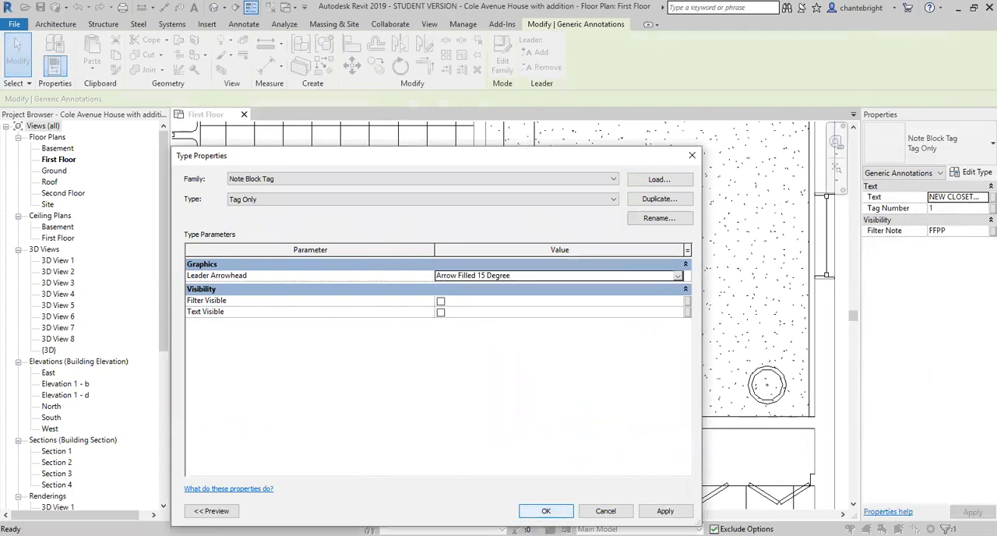
click(554, 511)
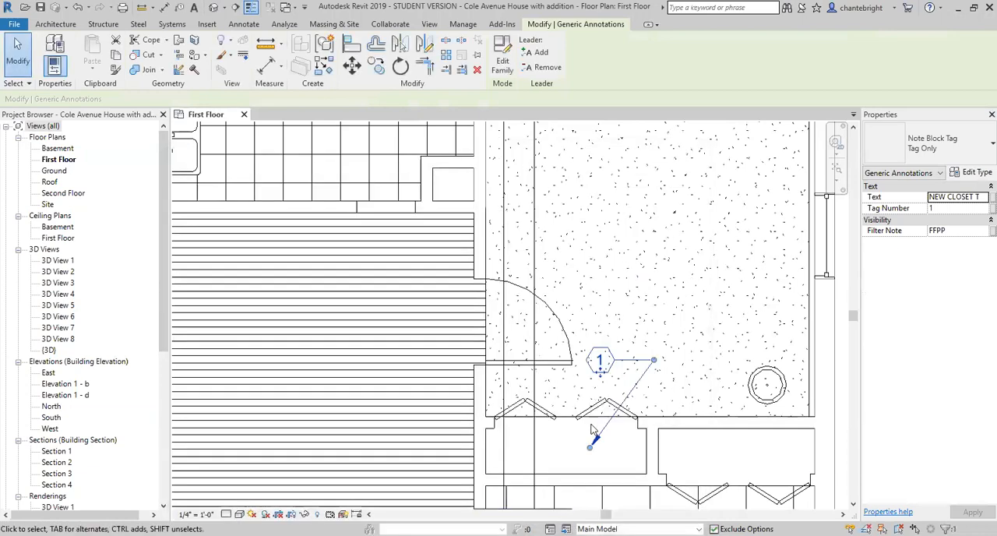
Point a second leader at the other closet door and delete the original free-standing tag.
click(566, 452)
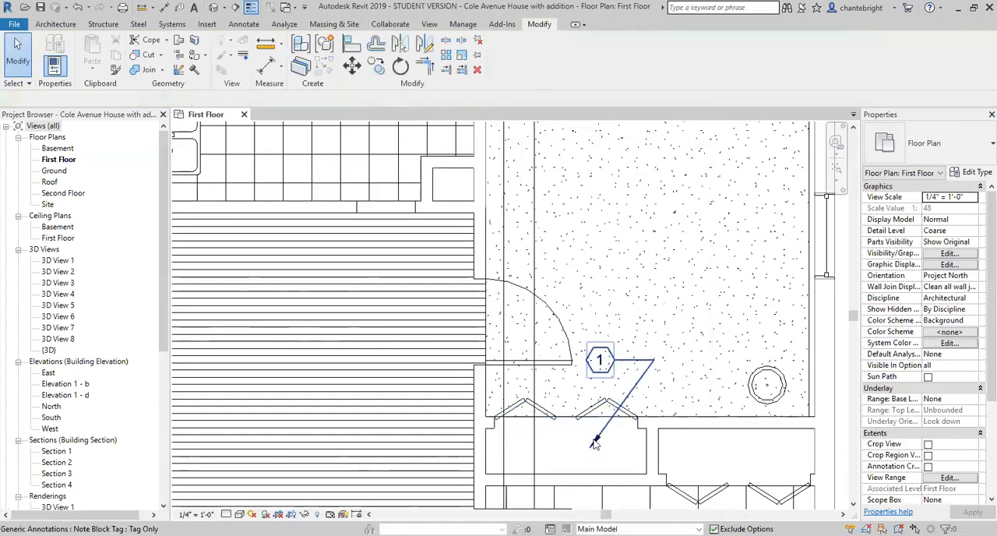
scroll(520, 450, down, 2)
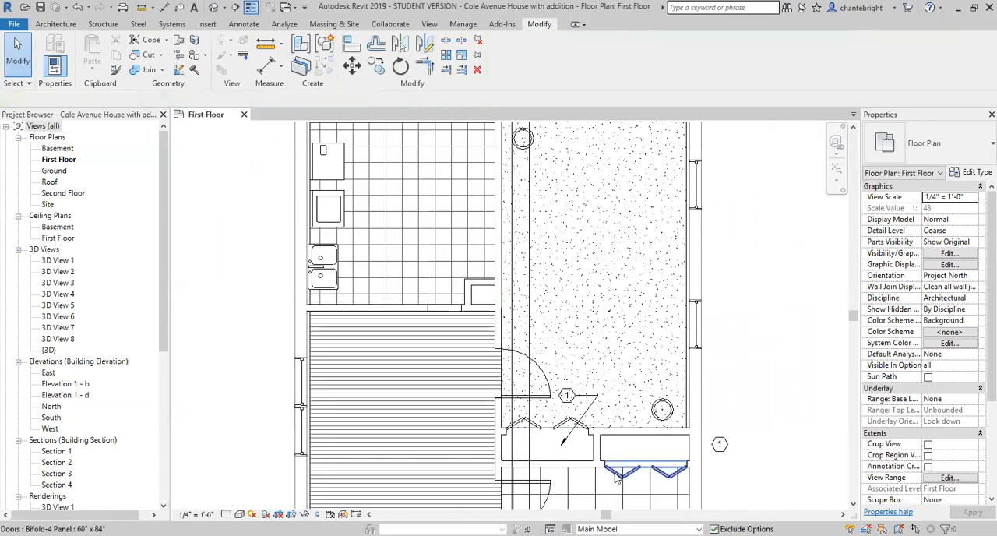
scroll(600, 393, up, 2)
click(590, 411)
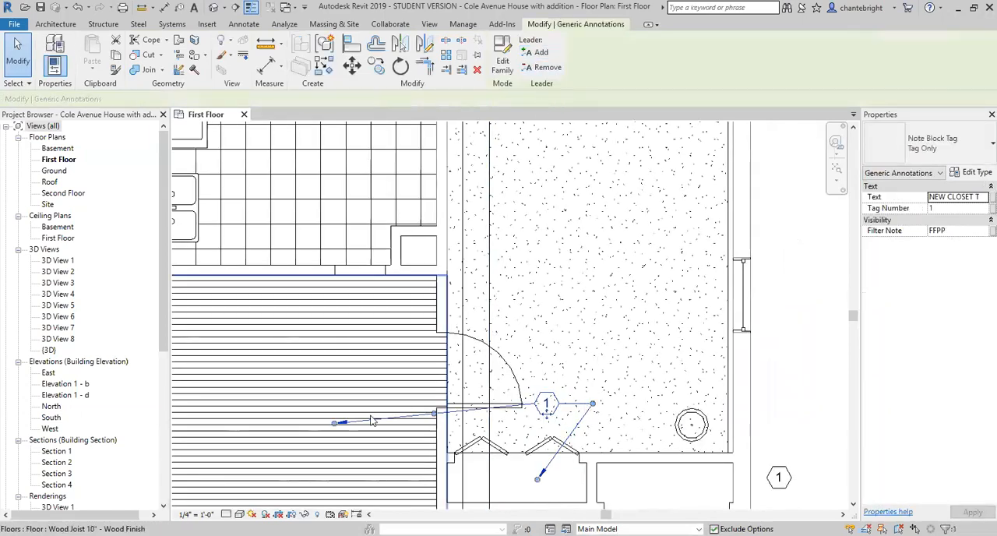
drag(593, 405, 656, 491)
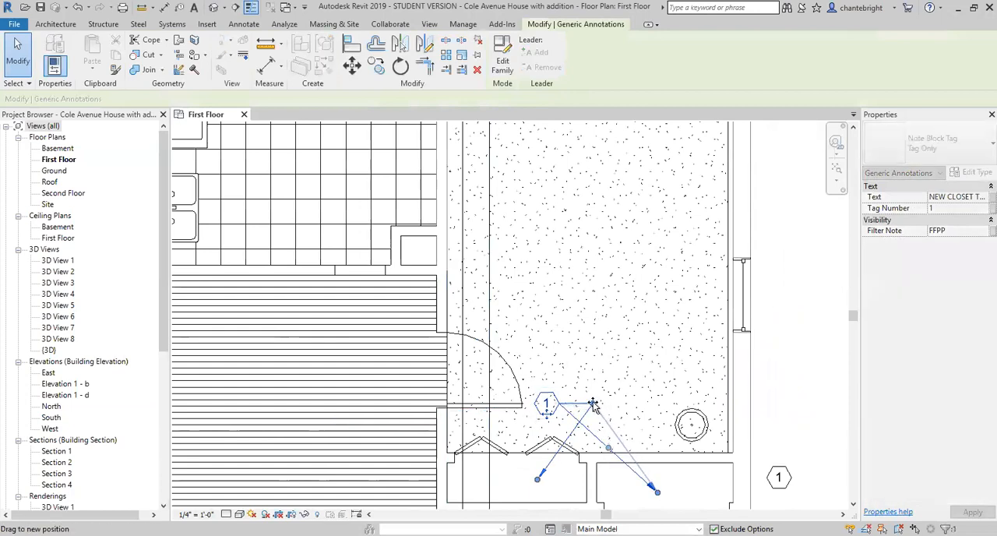
scroll(600, 437, down, 1)
scroll(600, 436, down, 2)
click(736, 480)
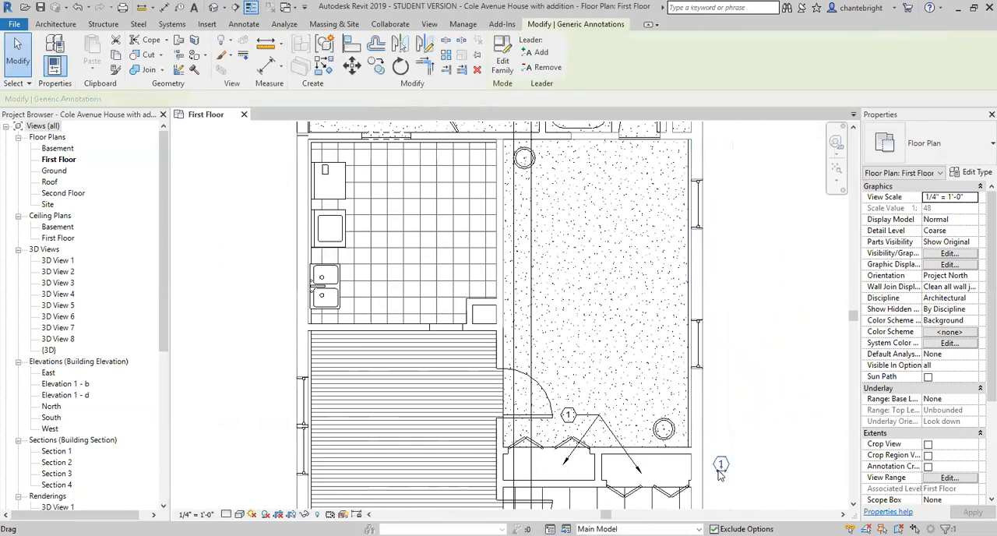
key(Delete)
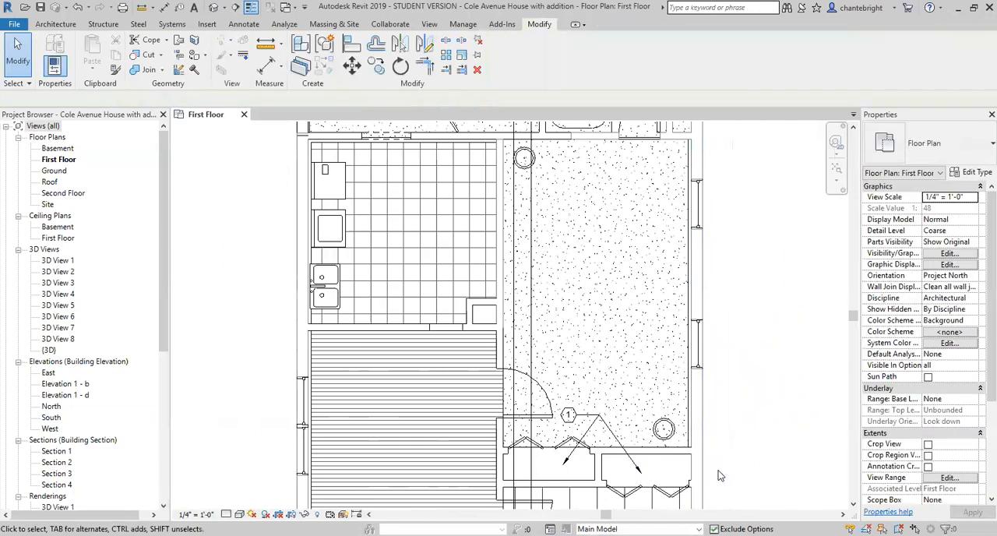